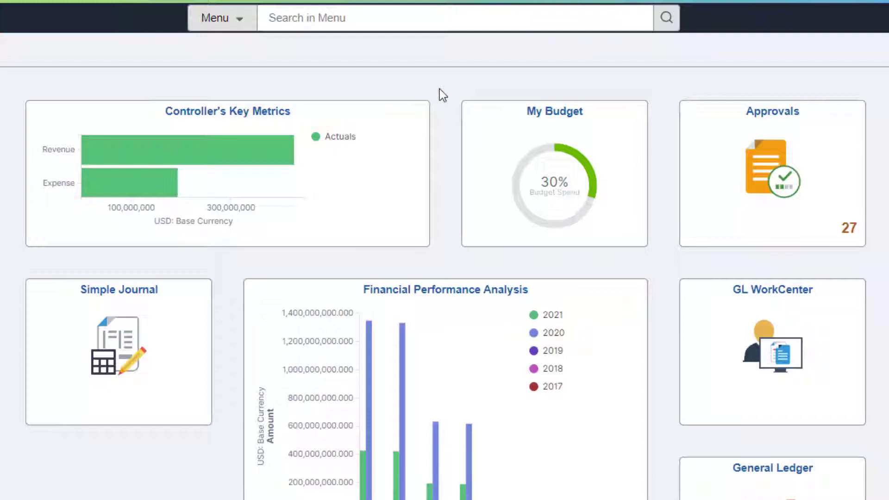
Step: Open the My Budget dashboard and review its charts through to the account-level Details table
{"action": "left_click", "coordinate": [479, 139]}
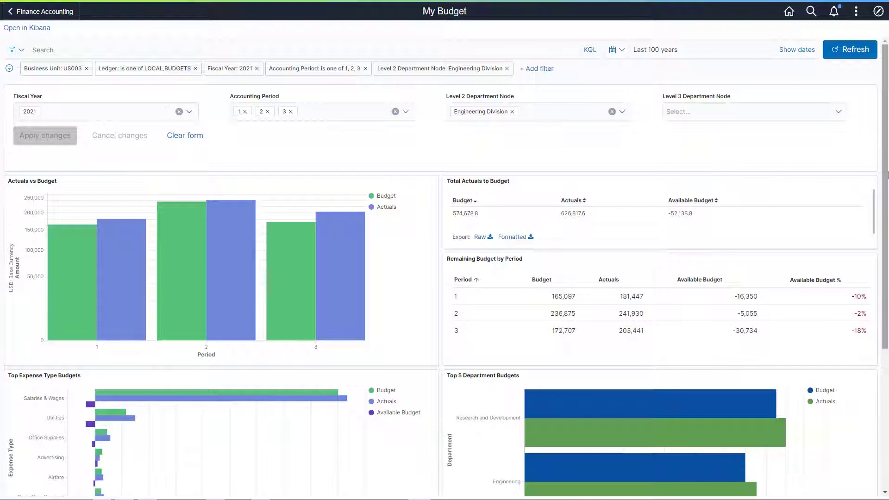
{"action": "scroll", "coordinate": [338, 274], "scroll_direction": "down", "scroll_amount": 3}
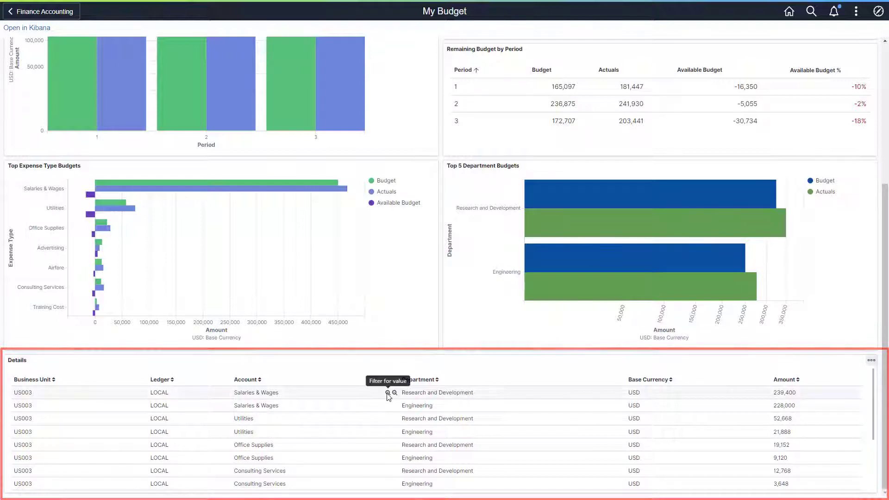
Step: Filter the budget dashboard to Salaries & Wages from the Details table and review periods 1–3
{"action": "left_click", "coordinate": [387, 393]}
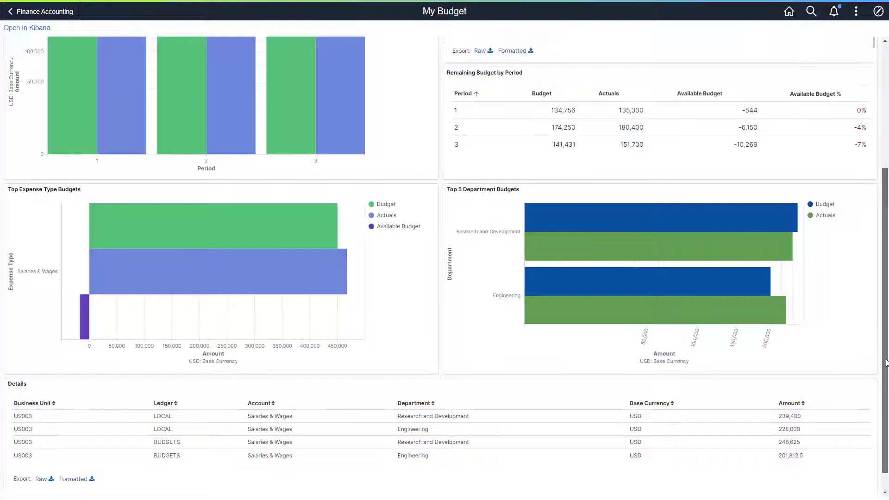
{"action": "left_click_drag", "start_coordinate": [878, 389], "coordinate": [878, 247]}
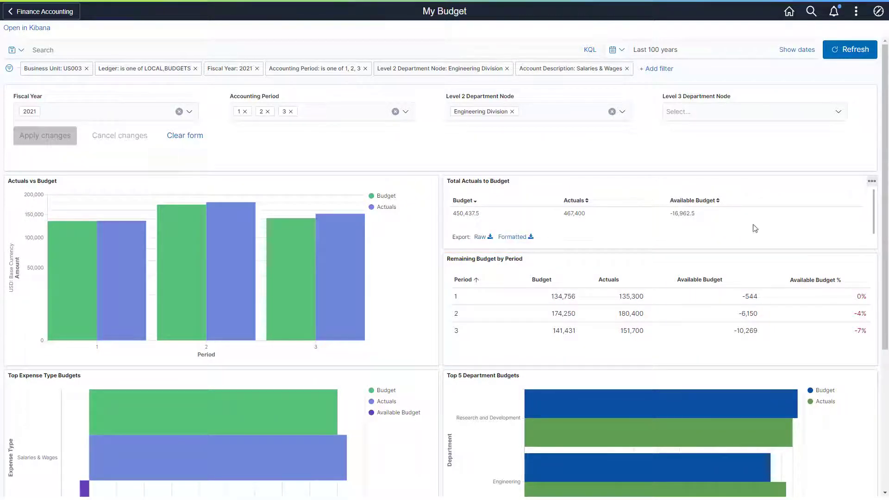
Step: Open Controller's Key Metrics for US003, fiscal 2021, periods 1–6 from the Finance & Accounting homepage
{"action": "left_click", "coordinate": [42, 12]}
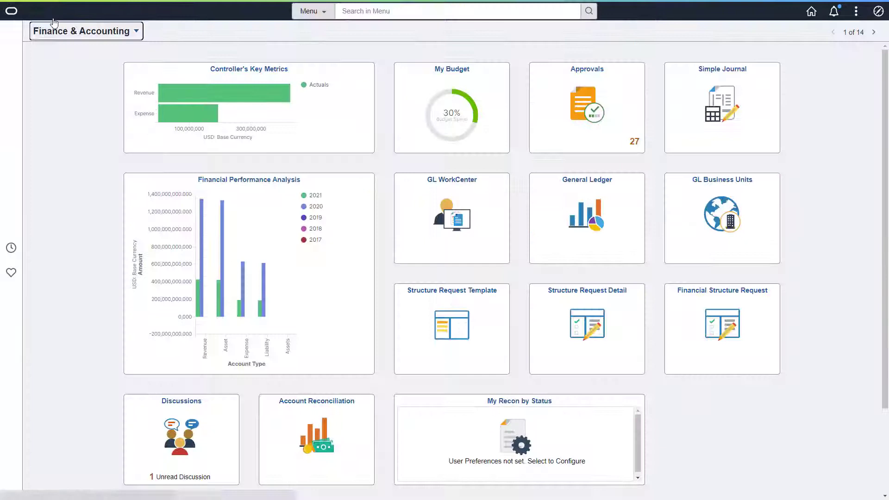
{"action": "left_click", "coordinate": [134, 147]}
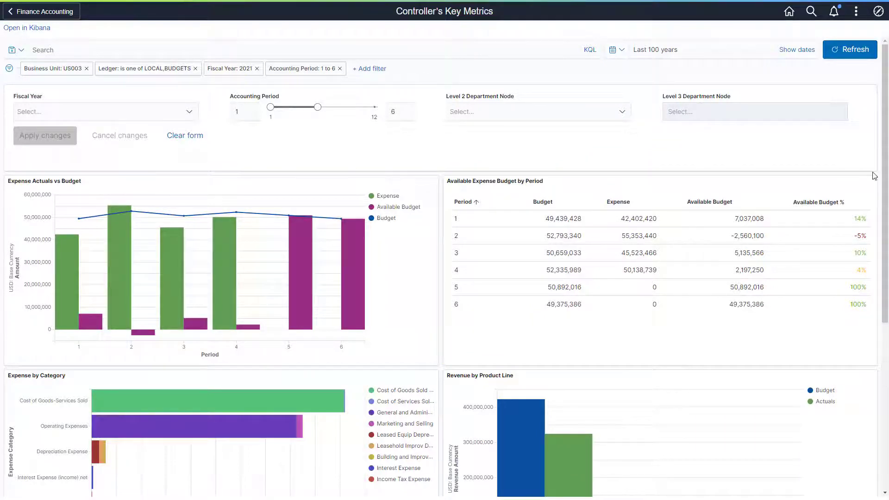
{"action": "scroll", "coordinate": [875, 175], "scroll_direction": "down", "scroll_amount": 4}
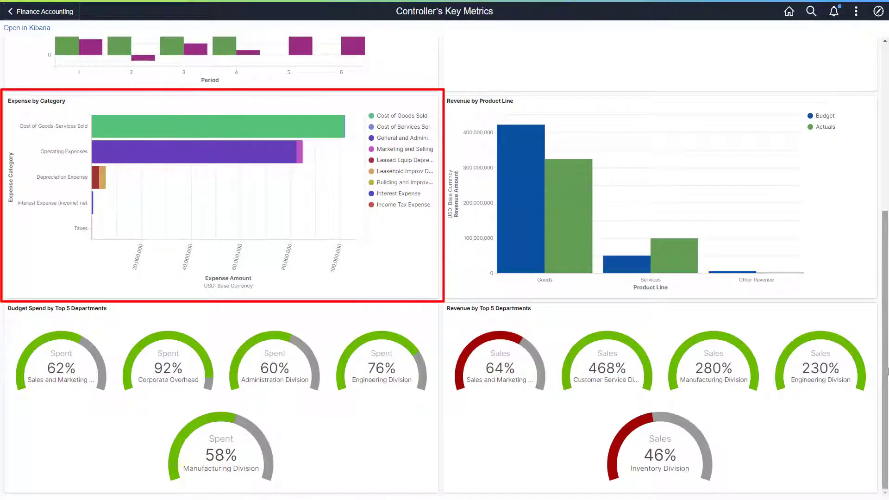